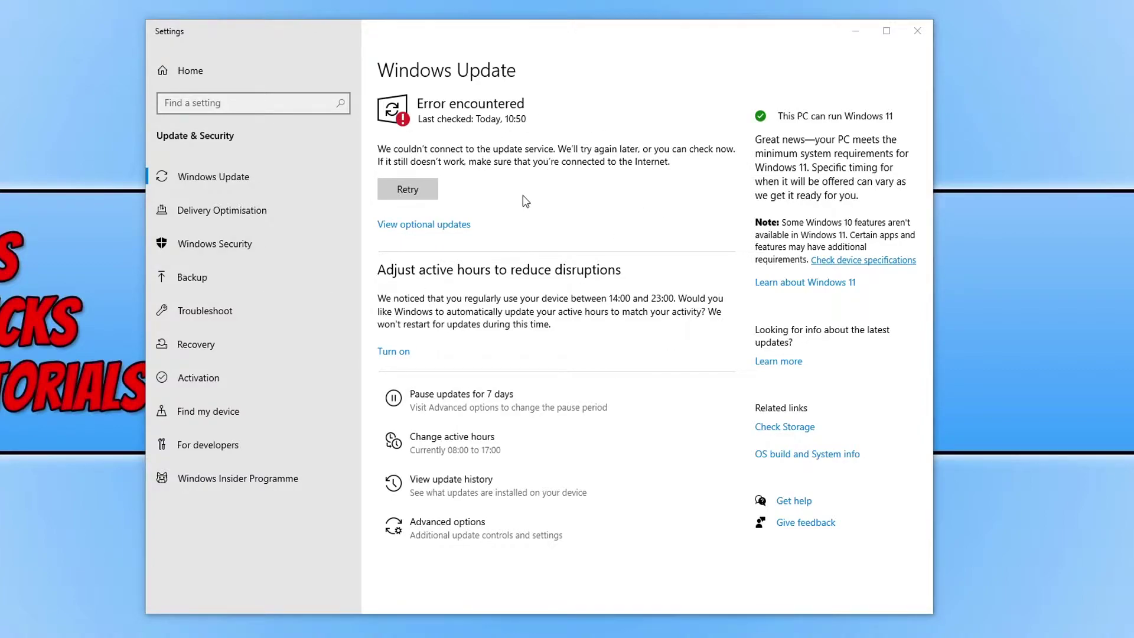
# - Run the Windows Update troubleshooter from Additional troubleshooters and close it when it finds no problem
pyautogui.click(248, 308)
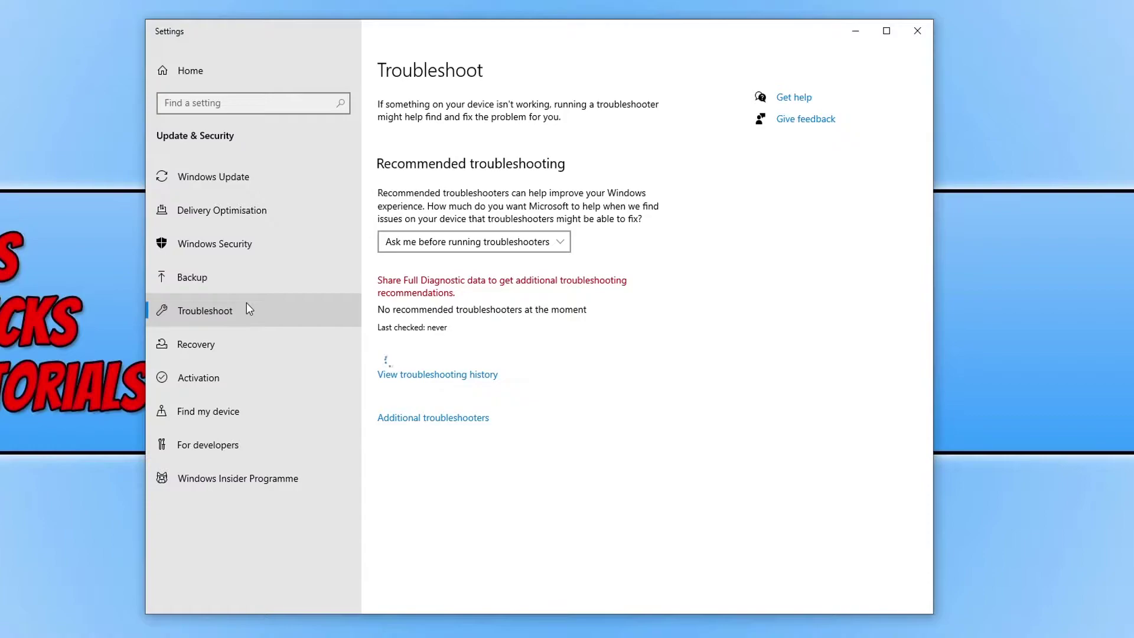
pyautogui.click(471, 424)
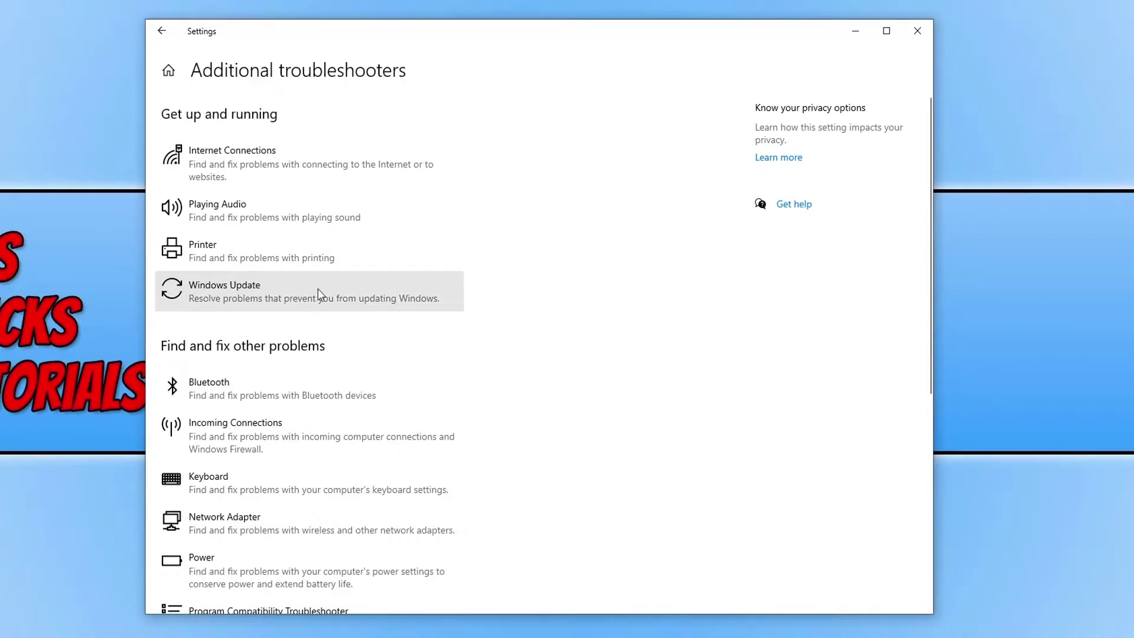
pyautogui.click(285, 293)
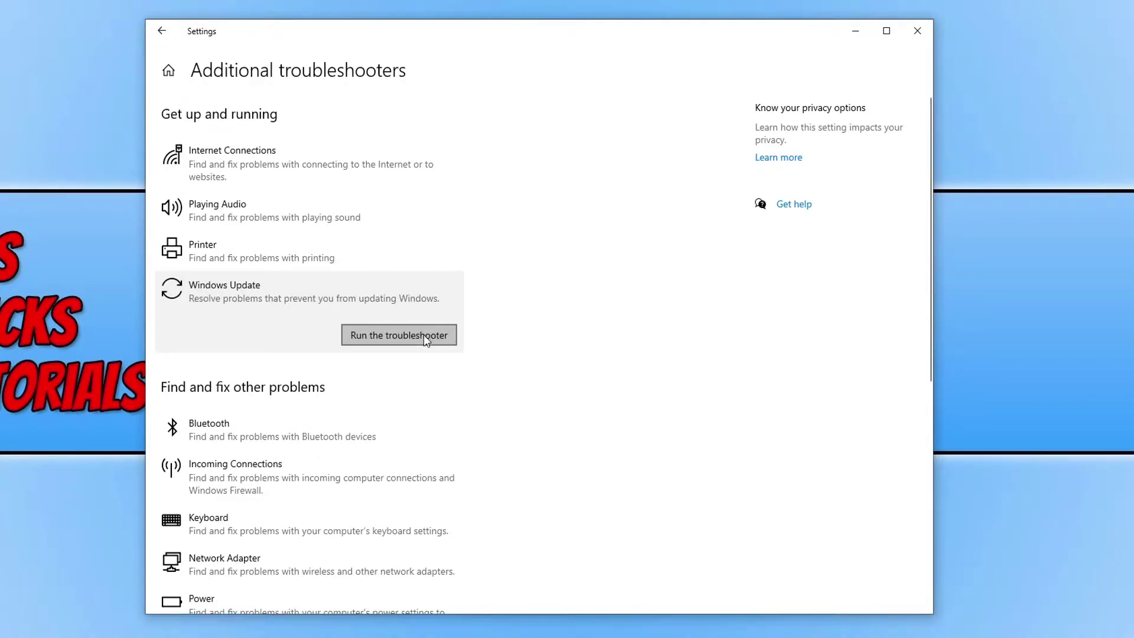
pyautogui.click(423, 334)
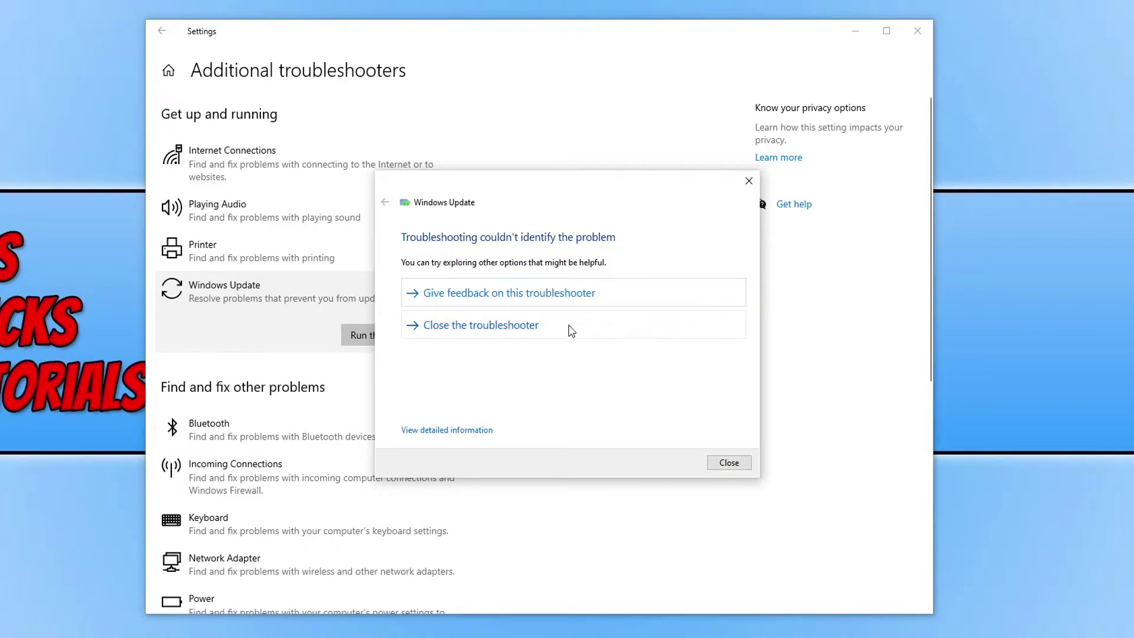
pyautogui.click(570, 329)
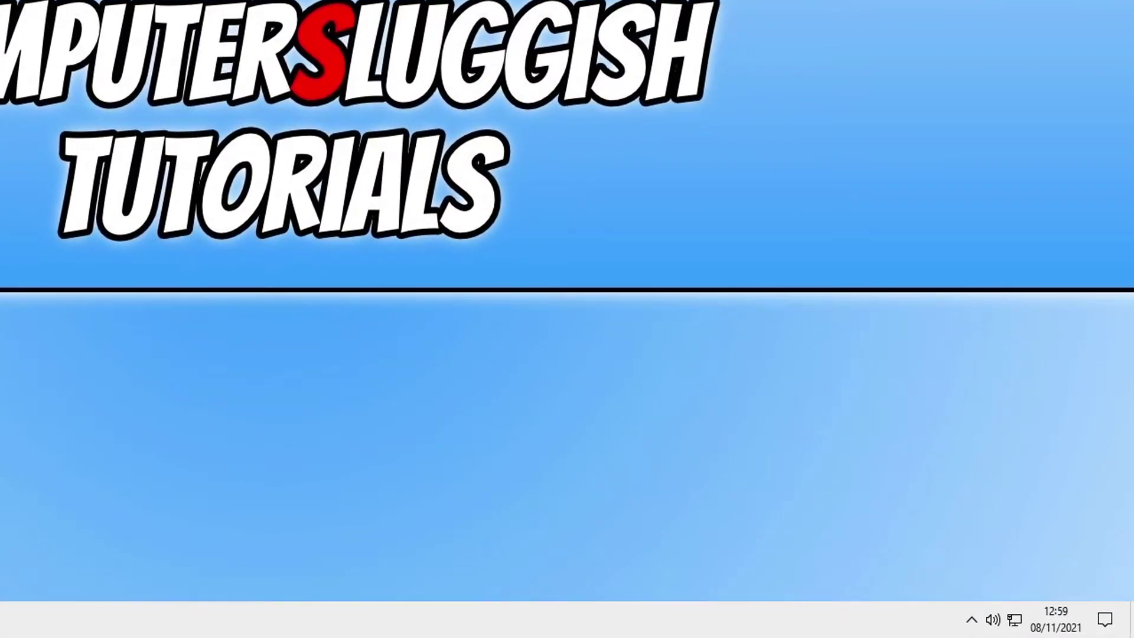
# - From the taskbar clock's Date & time settings, turn 'Set the time zone automatically' off and on, then close Settings
pyautogui.rightClick(1057, 620)
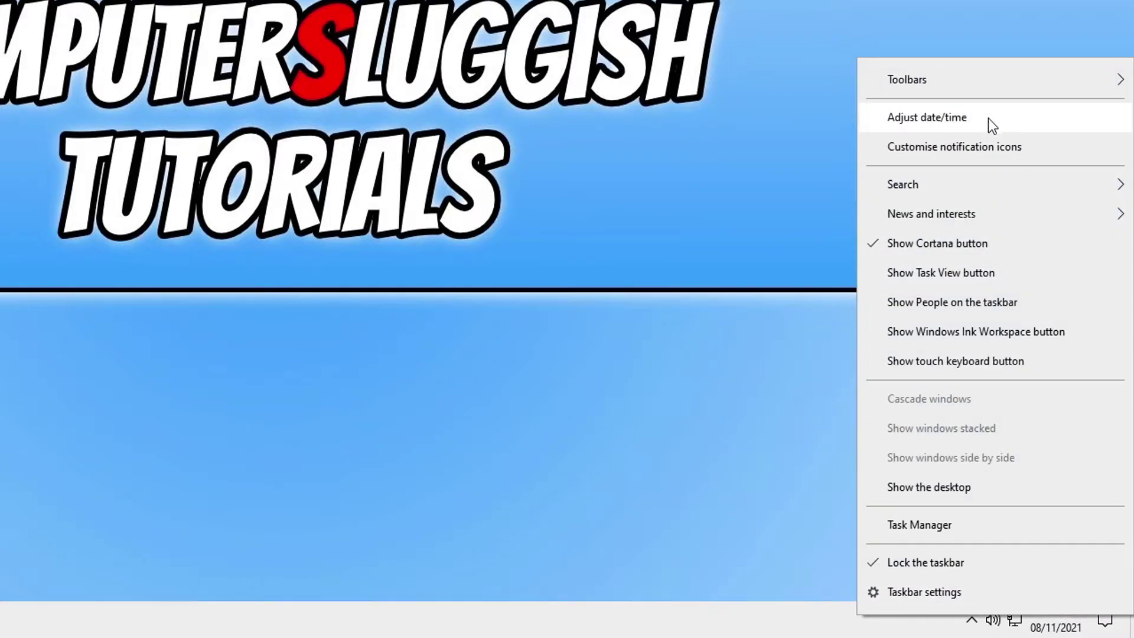
pyautogui.click(990, 119)
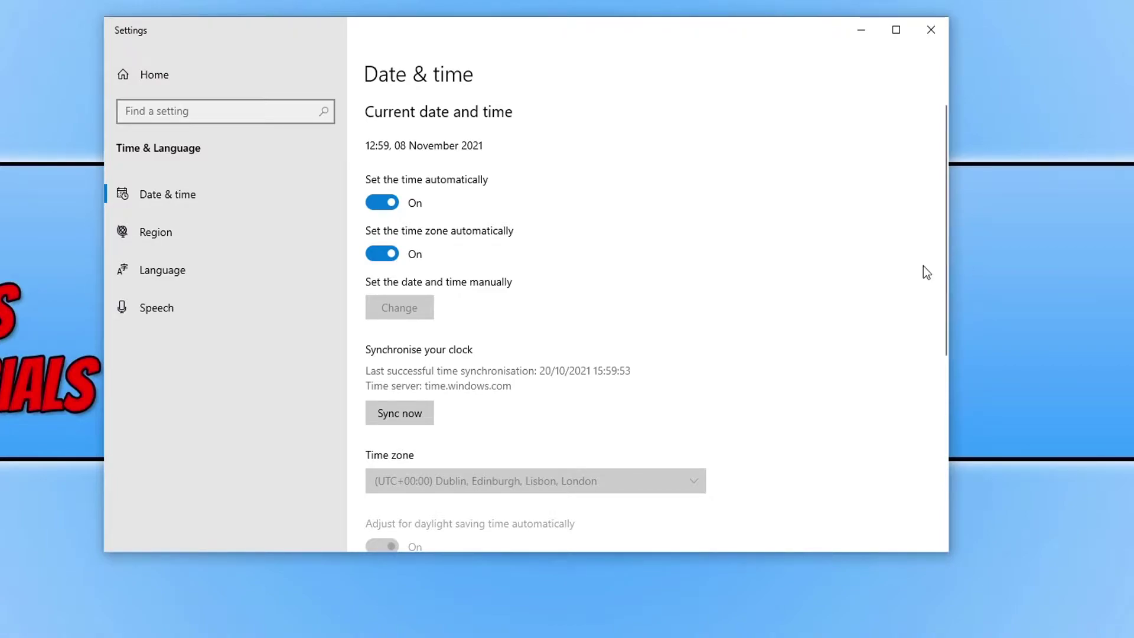
pyautogui.click(387, 203)
pyautogui.click(390, 255)
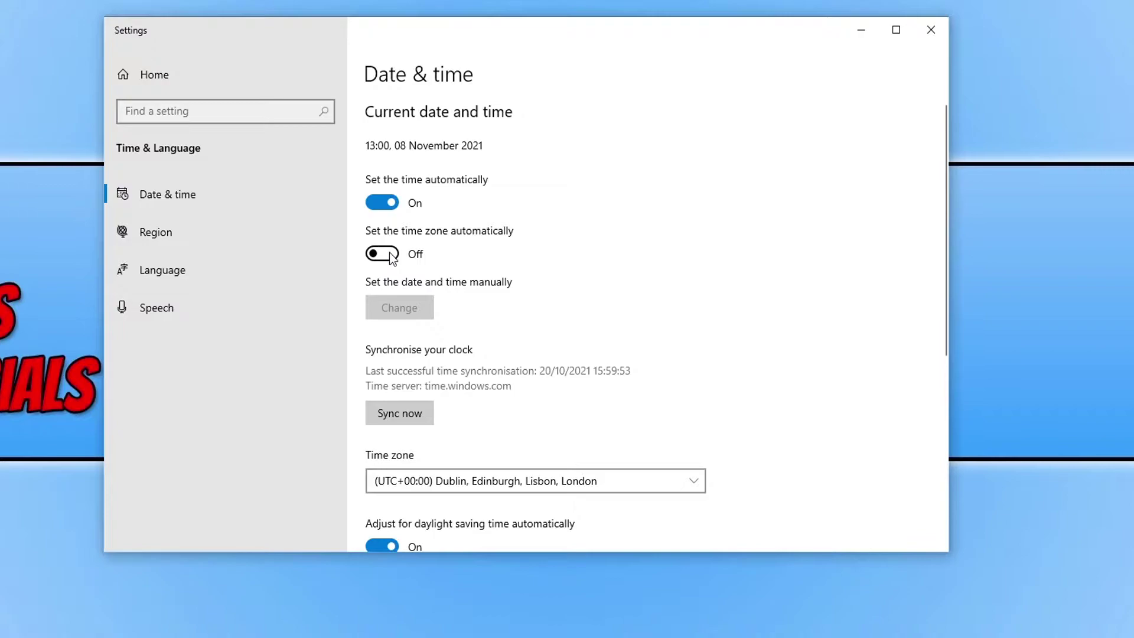
pyautogui.click(383, 254)
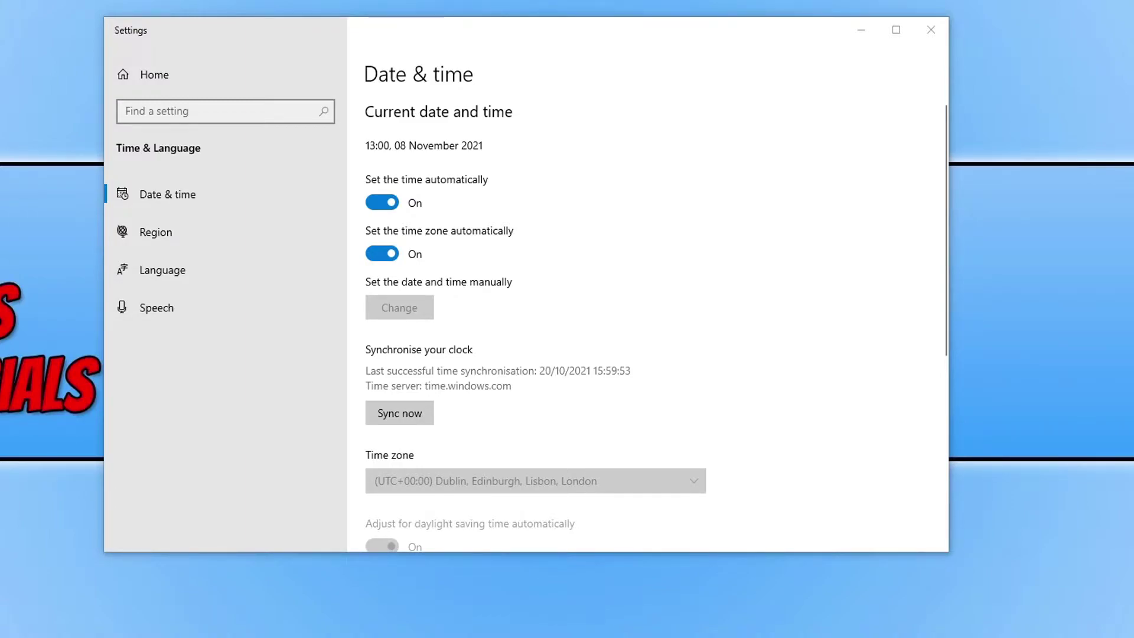
pyautogui.click(931, 29)
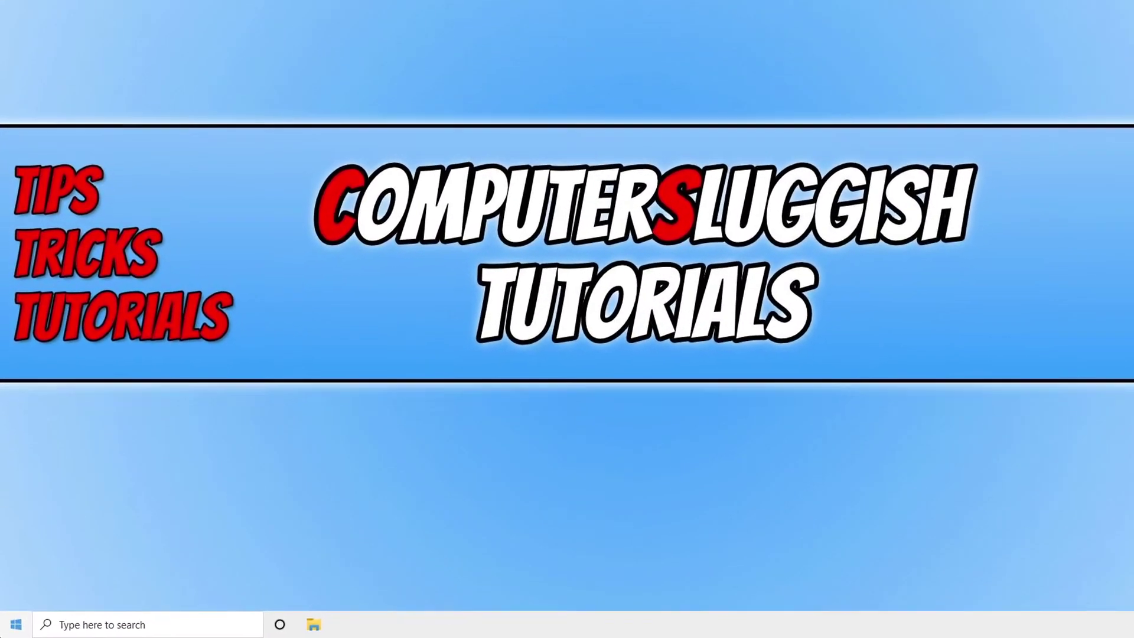
# - Search 'service' from the Start menu and launch the Services app
pyautogui.press('super')
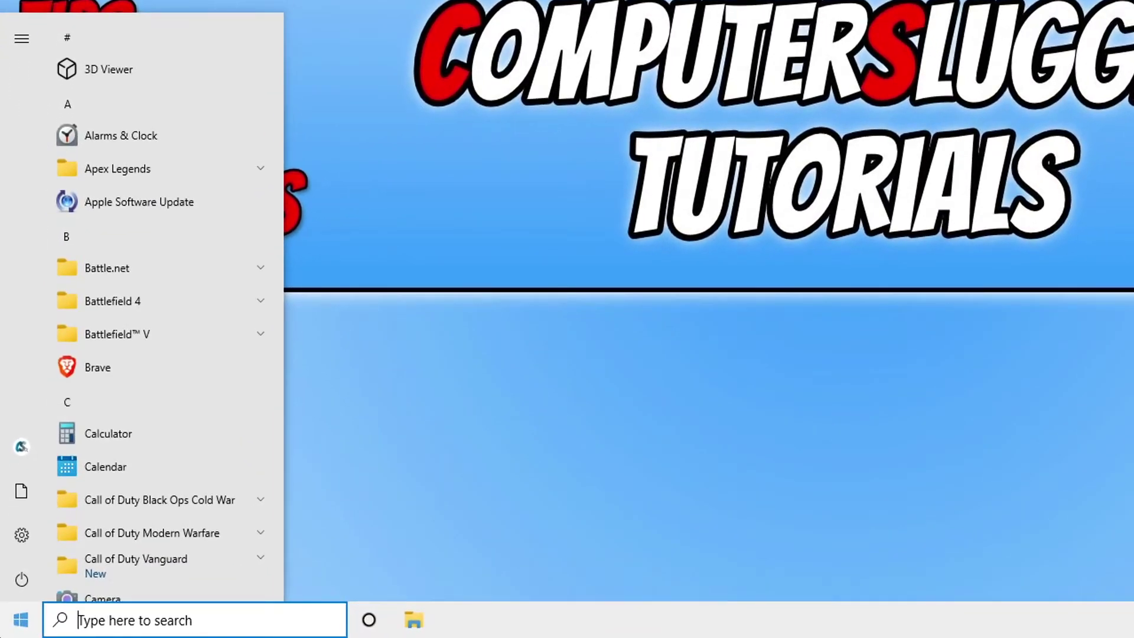
pyautogui.write('service')
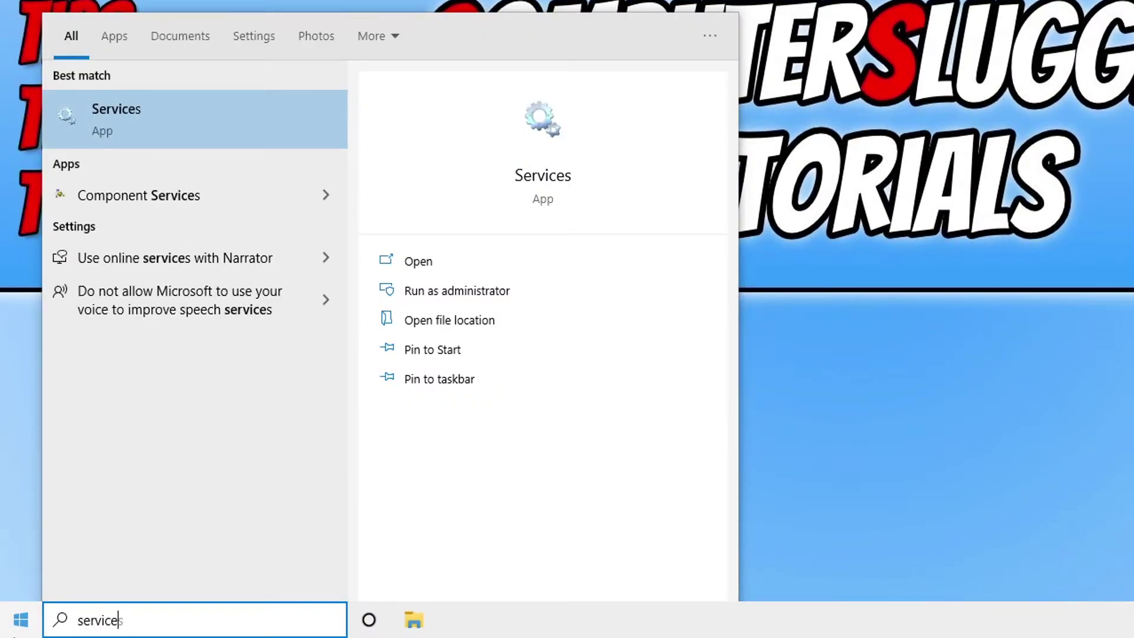
pyautogui.click(168, 114)
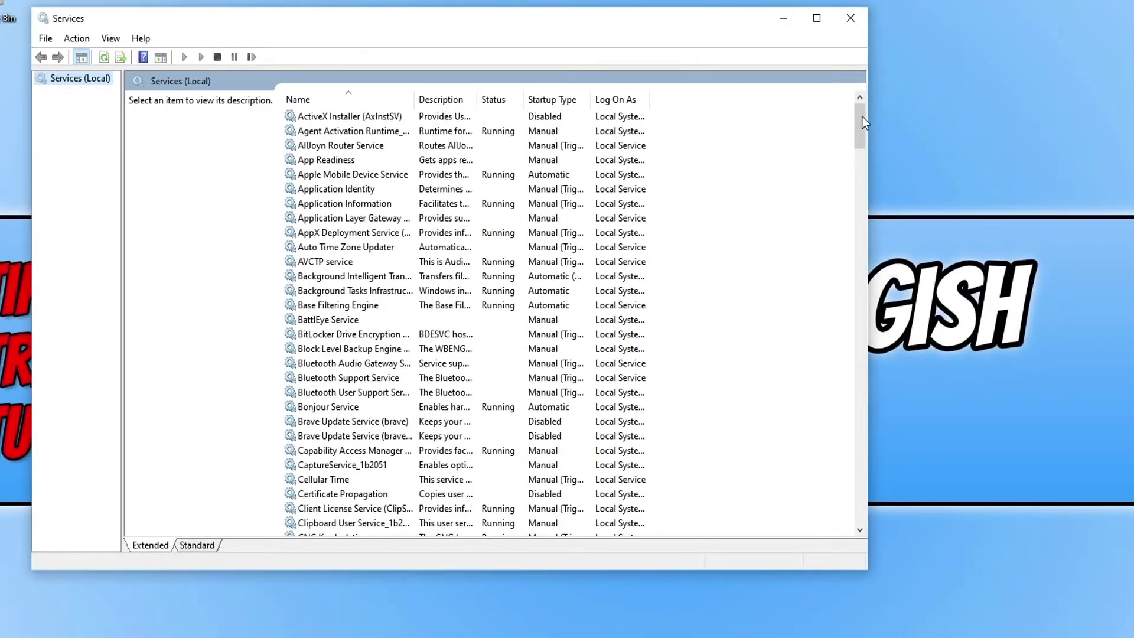
pyautogui.moveTo(860, 116); pyautogui.dragTo(860, 485)
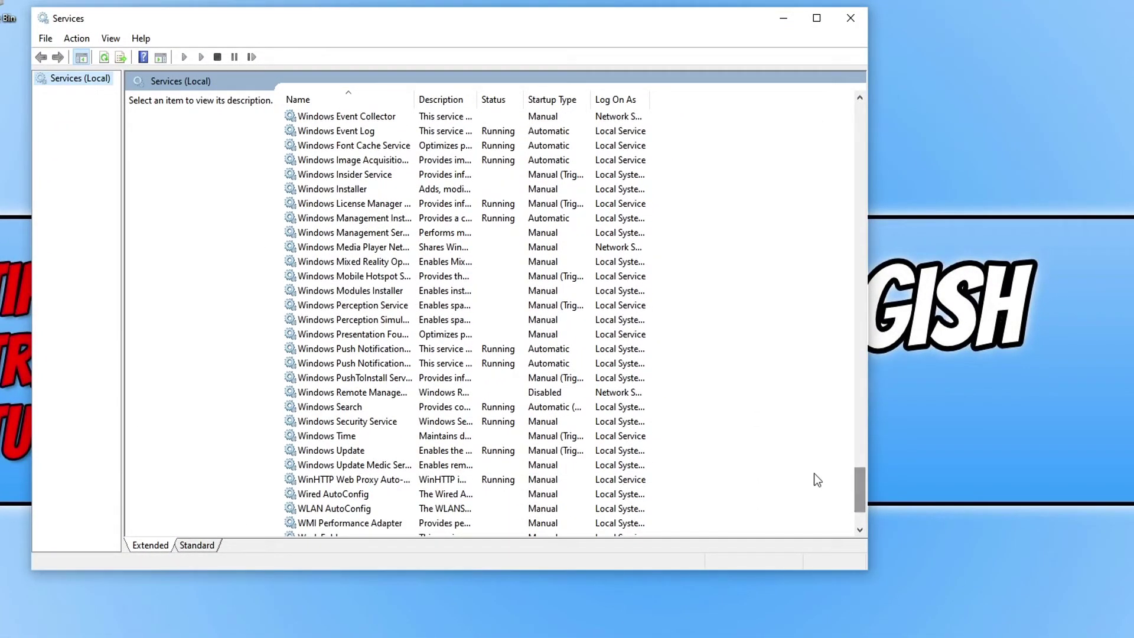
# - Stop the Windows Update service and then start it again
pyautogui.click(361, 449)
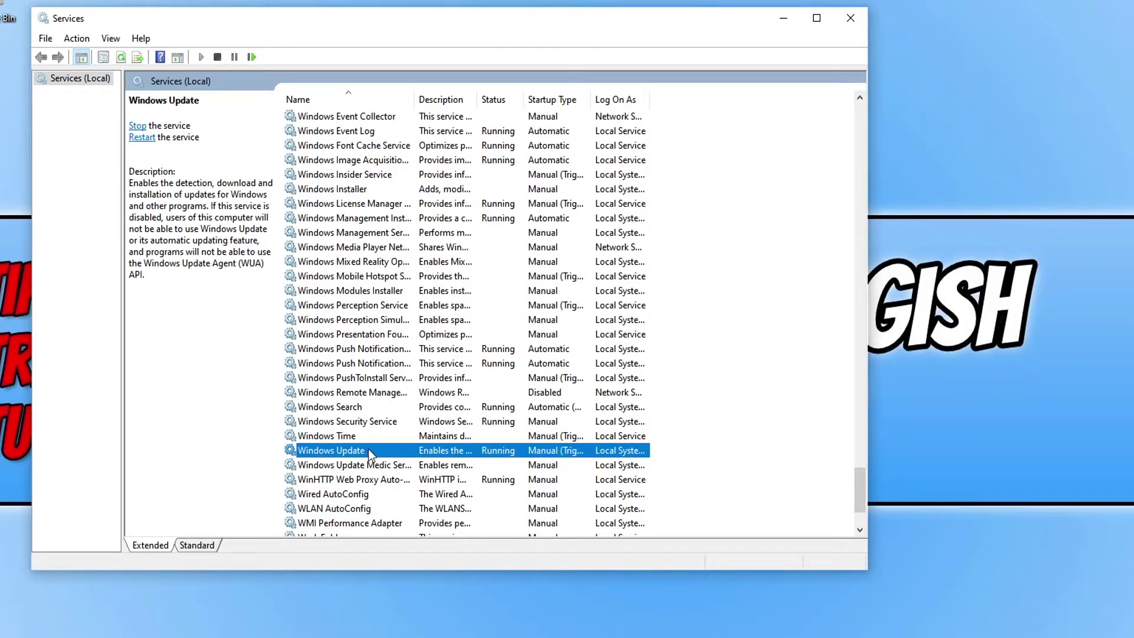
pyautogui.rightClick(369, 453)
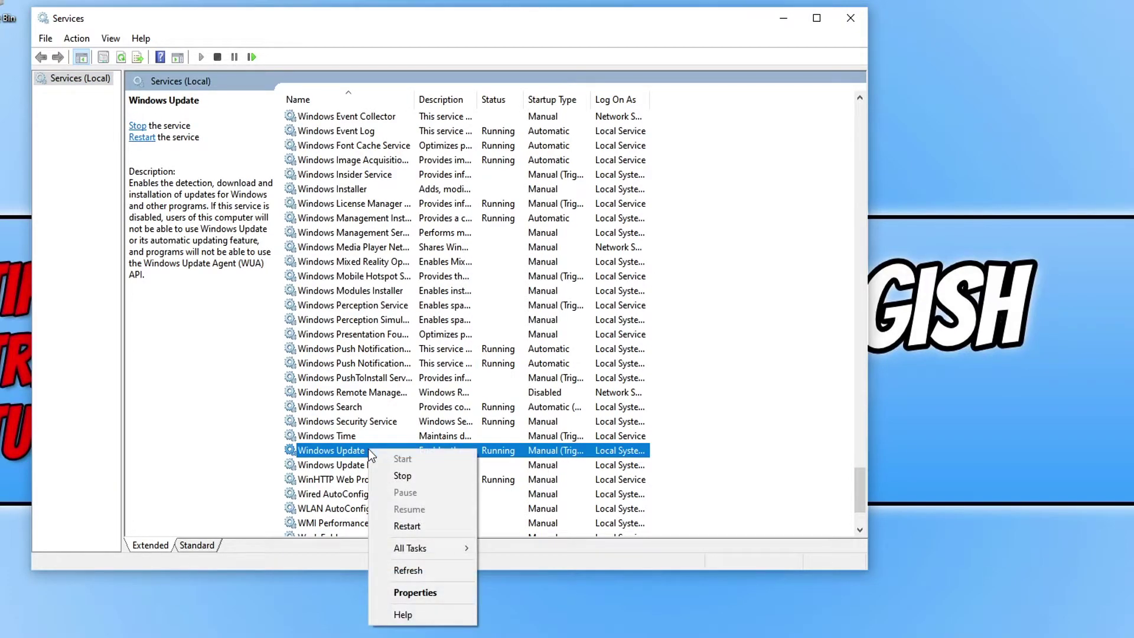
pyautogui.click(401, 476)
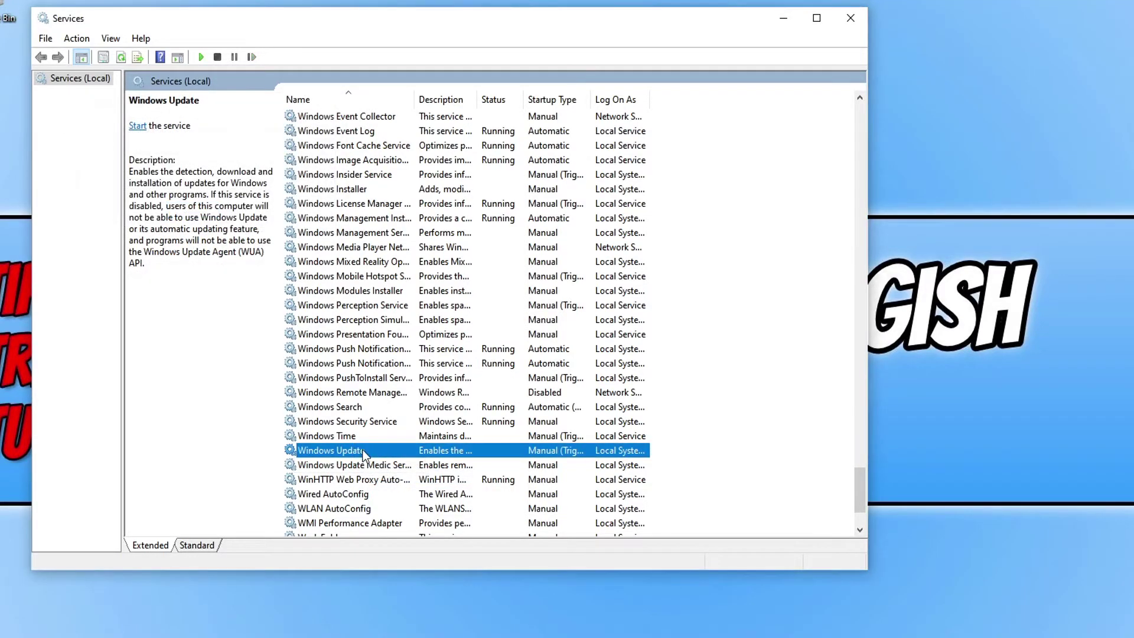
pyautogui.rightClick(377, 454)
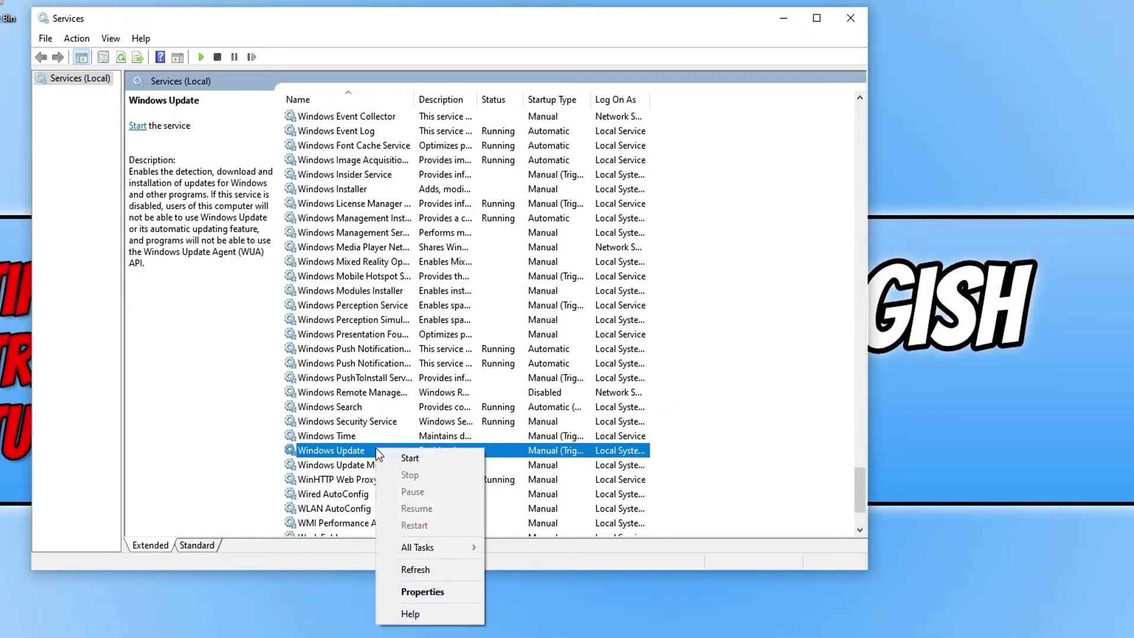
pyautogui.click(416, 458)
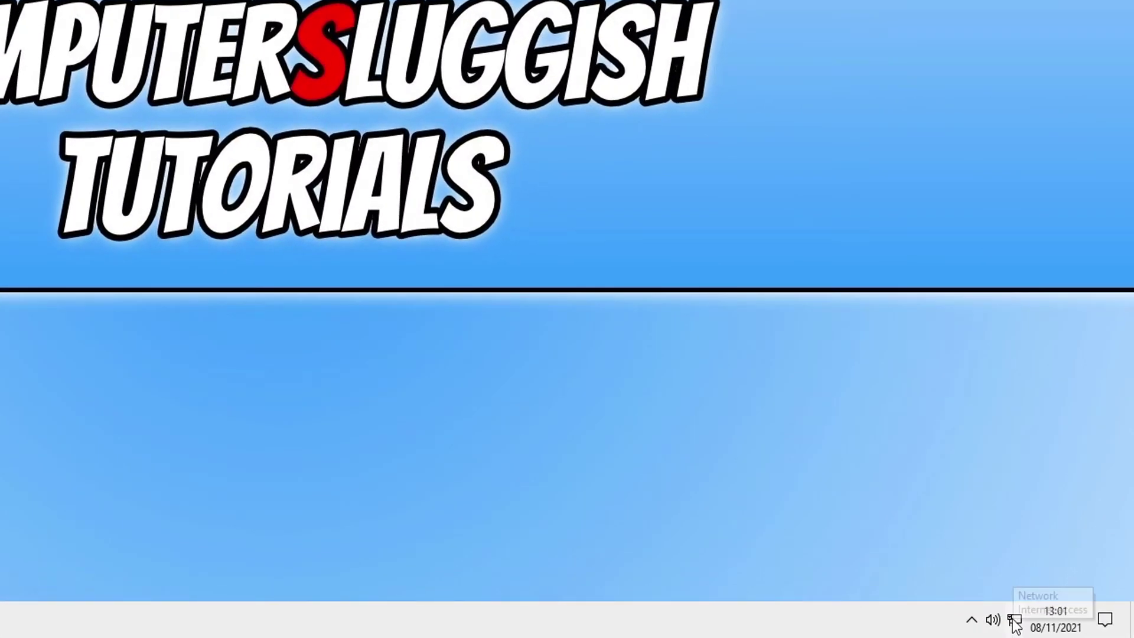
# - Open the network adapter list via the tray icon's Network & Internet settings
pyautogui.rightClick(1014, 620)
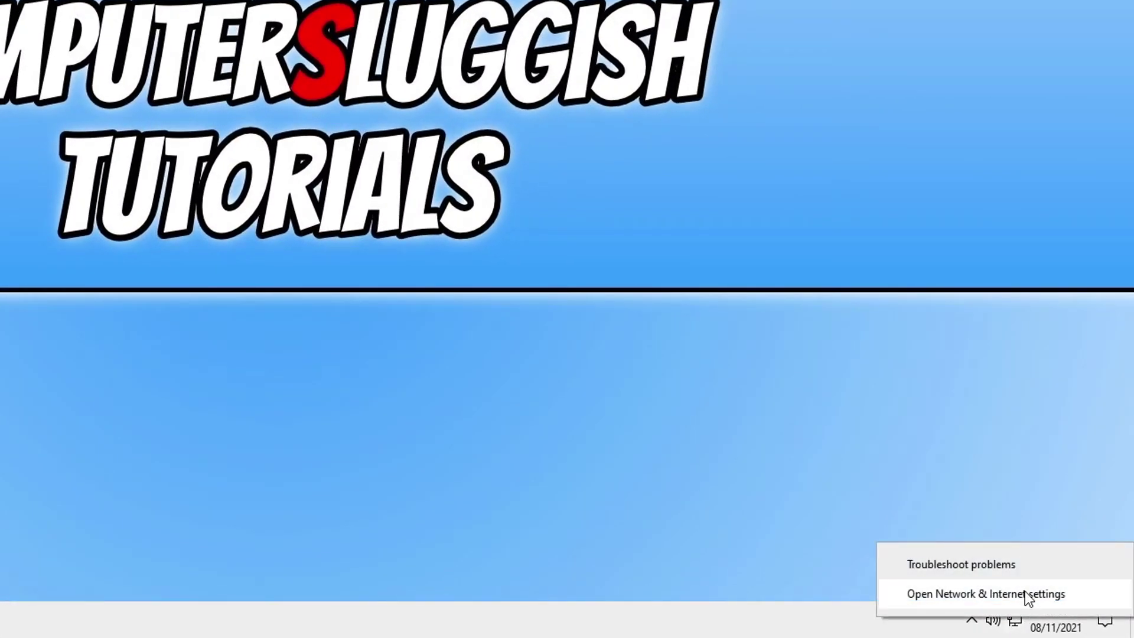
pyautogui.click(1066, 591)
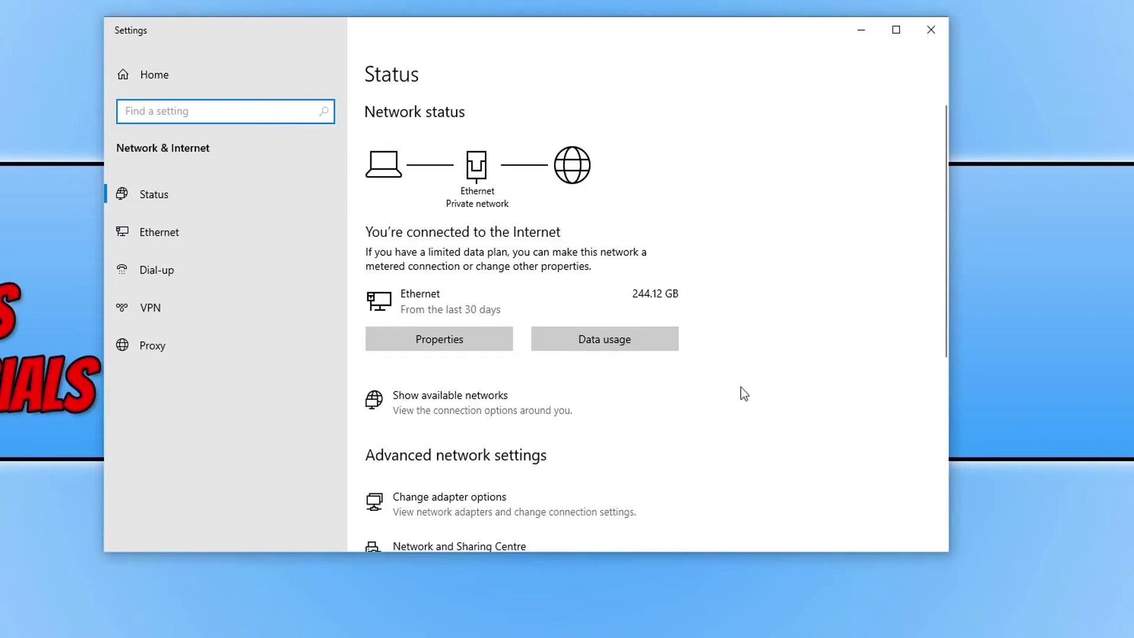
pyautogui.click(495, 510)
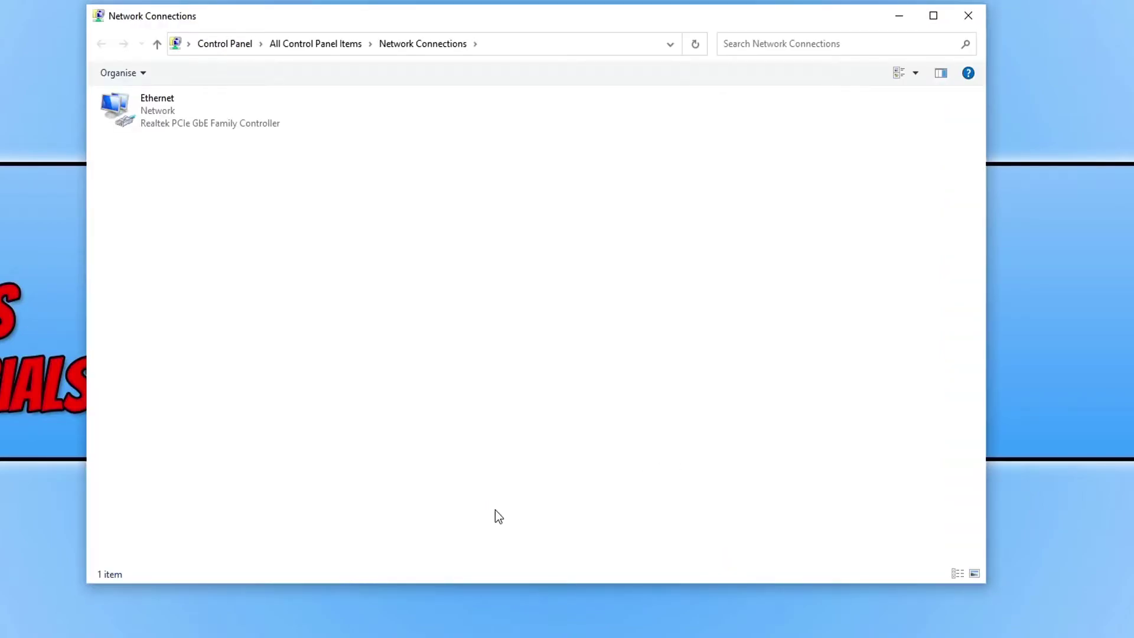
# - Disable the Ethernet adapter, re-enable it, and close the Network Connections window
pyautogui.rightClick(161, 111)
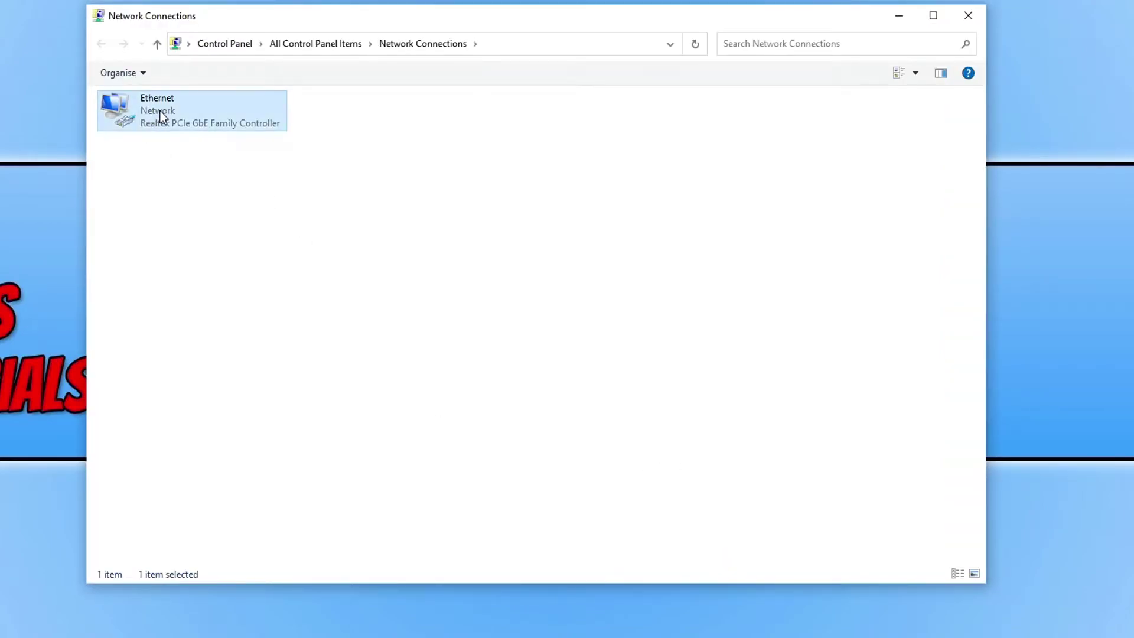
pyautogui.click(200, 123)
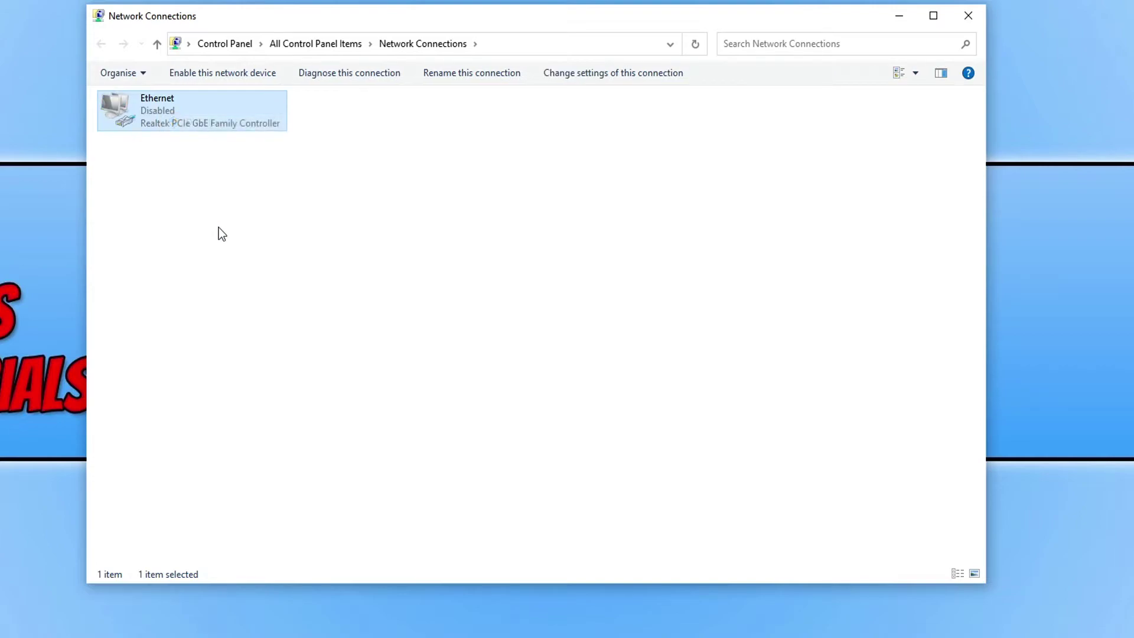
pyautogui.moveTo(248, 187); pyautogui.dragTo(238, 234)
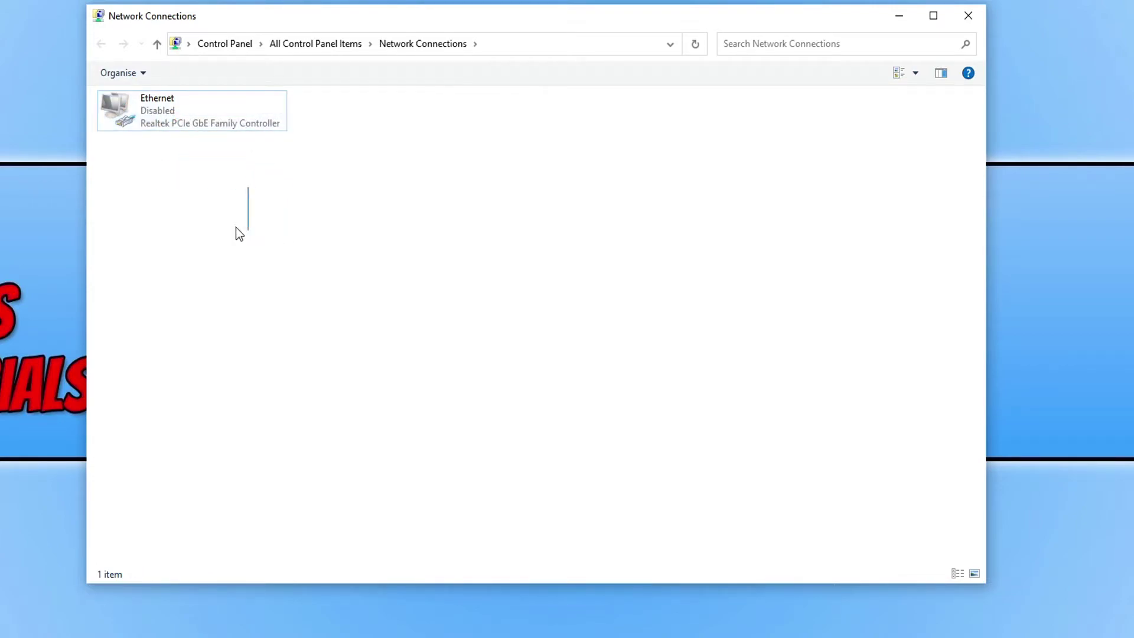
pyautogui.rightClick(154, 111)
pyautogui.click(188, 123)
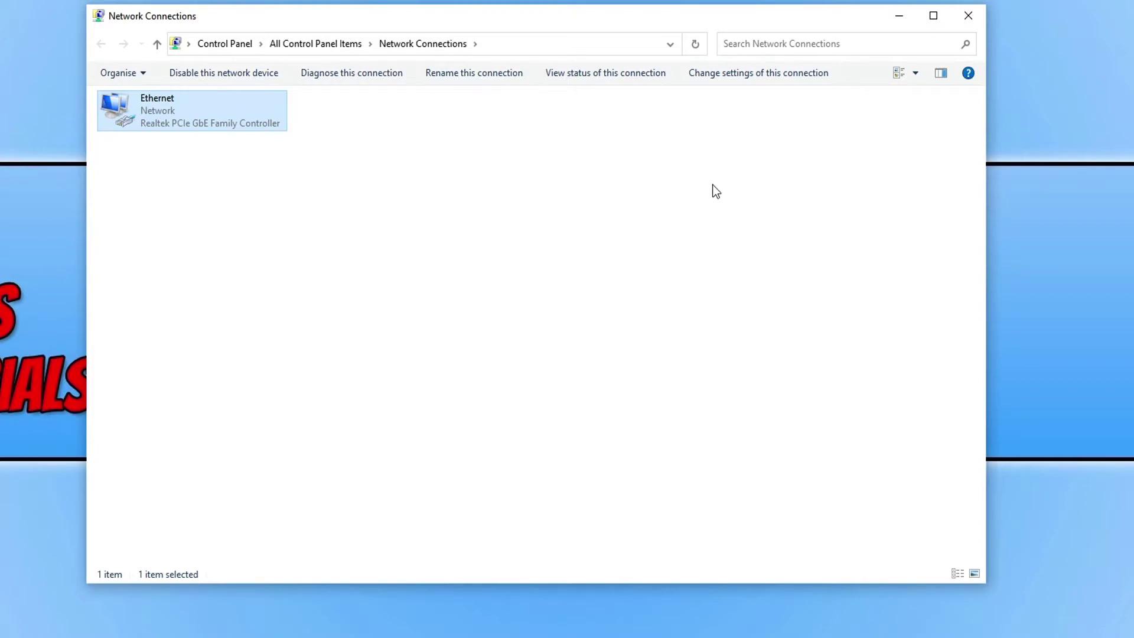
pyautogui.click(969, 16)
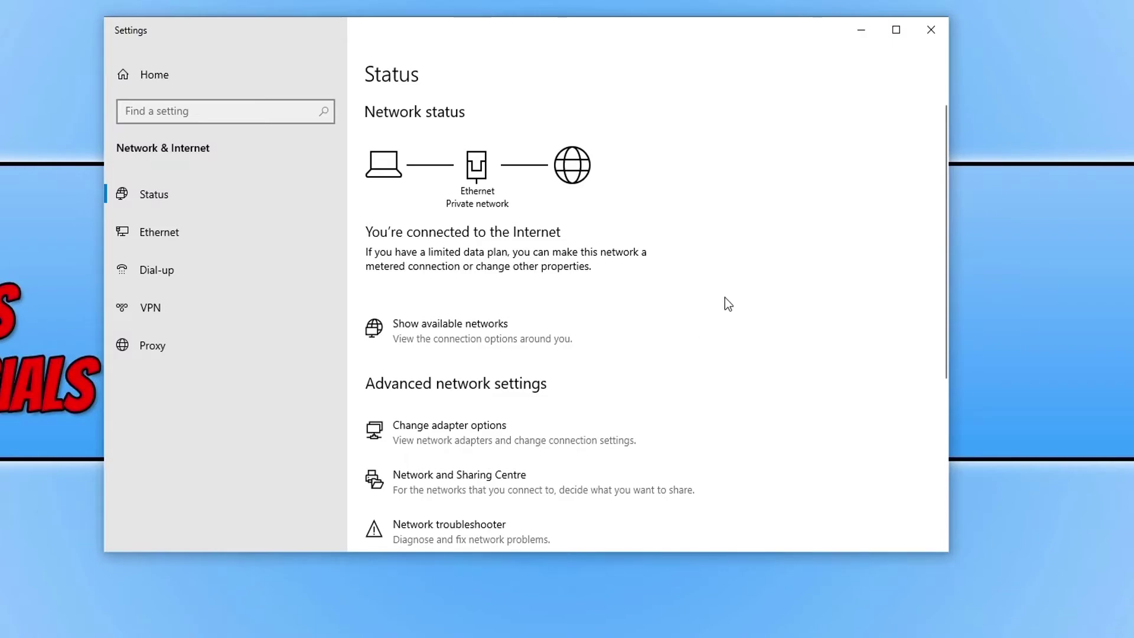
# - Run the Network troubleshooter from the Status page, then close Settings
pyautogui.scroll(-2, 724, 298)
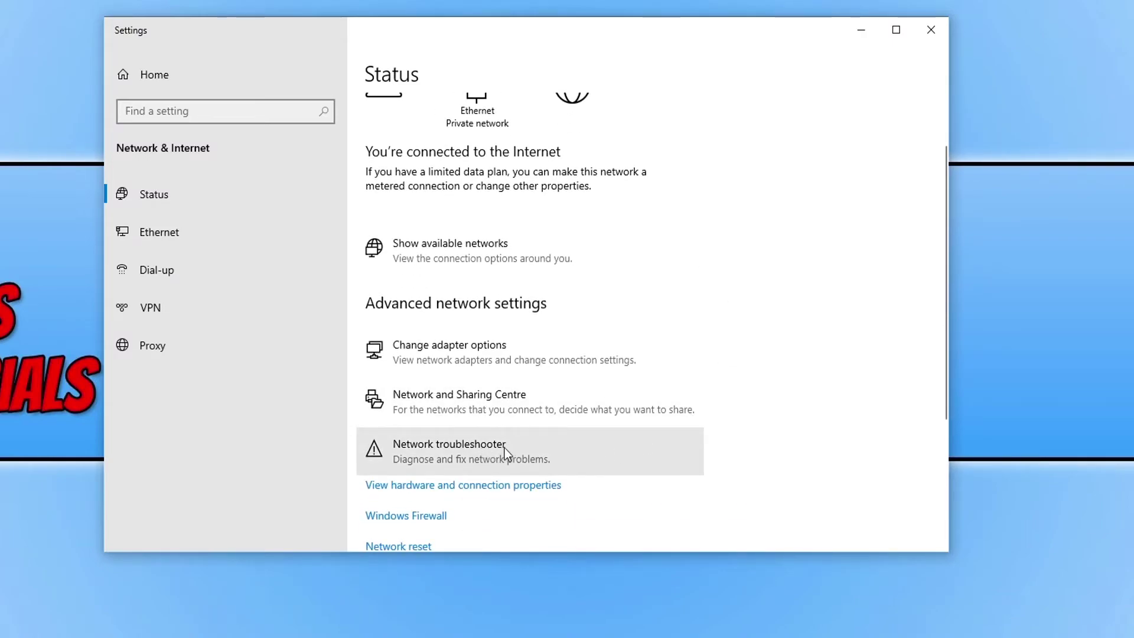
pyautogui.click(507, 451)
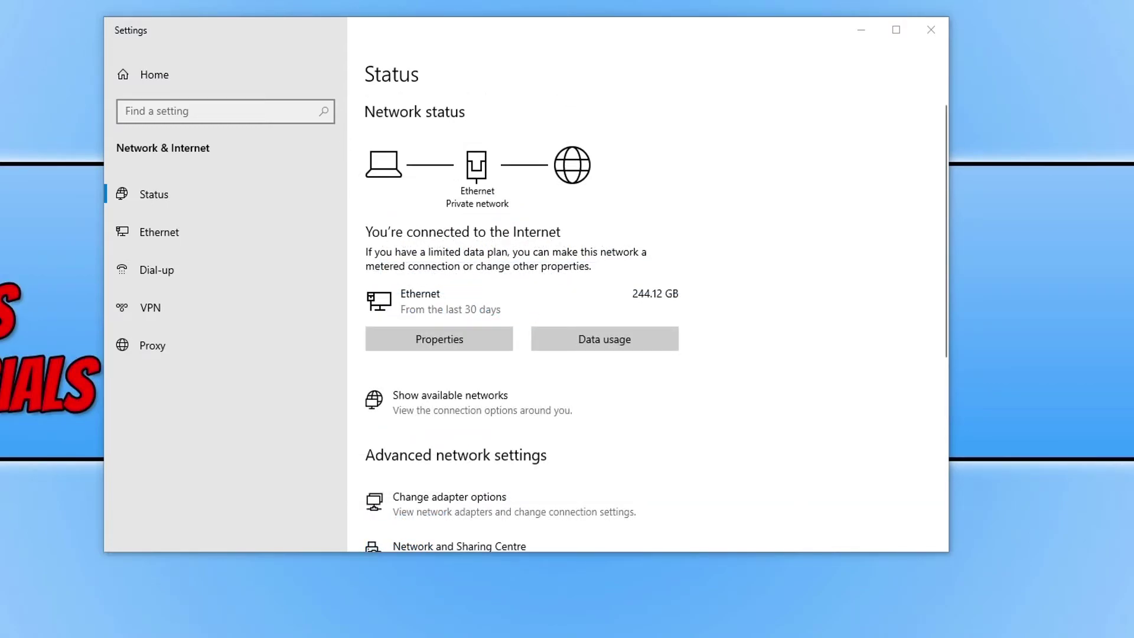
pyautogui.click(931, 31)
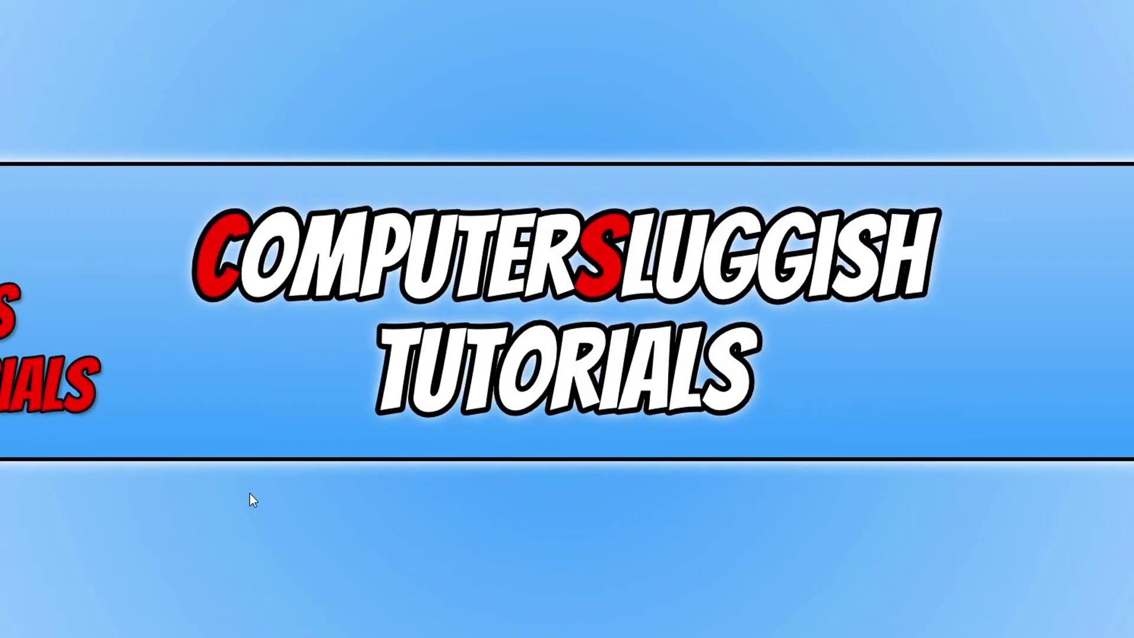
# - Open File Explorer with Win+E, go to This PC, and select Local Disk (C:)
pyautogui.press('super+e')
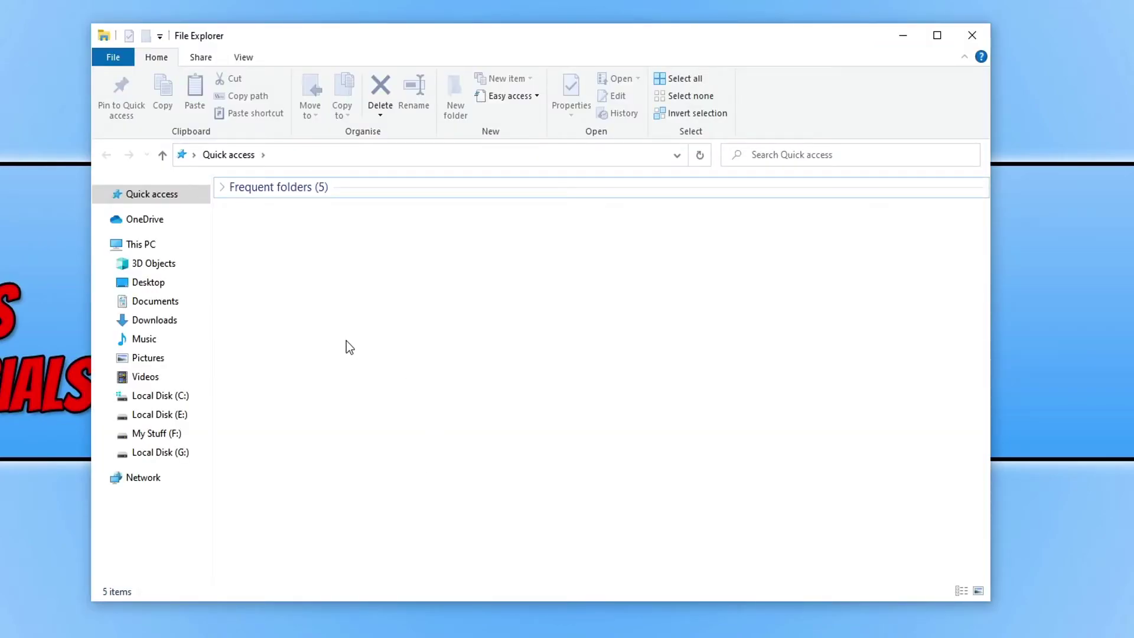
pyautogui.click(155, 244)
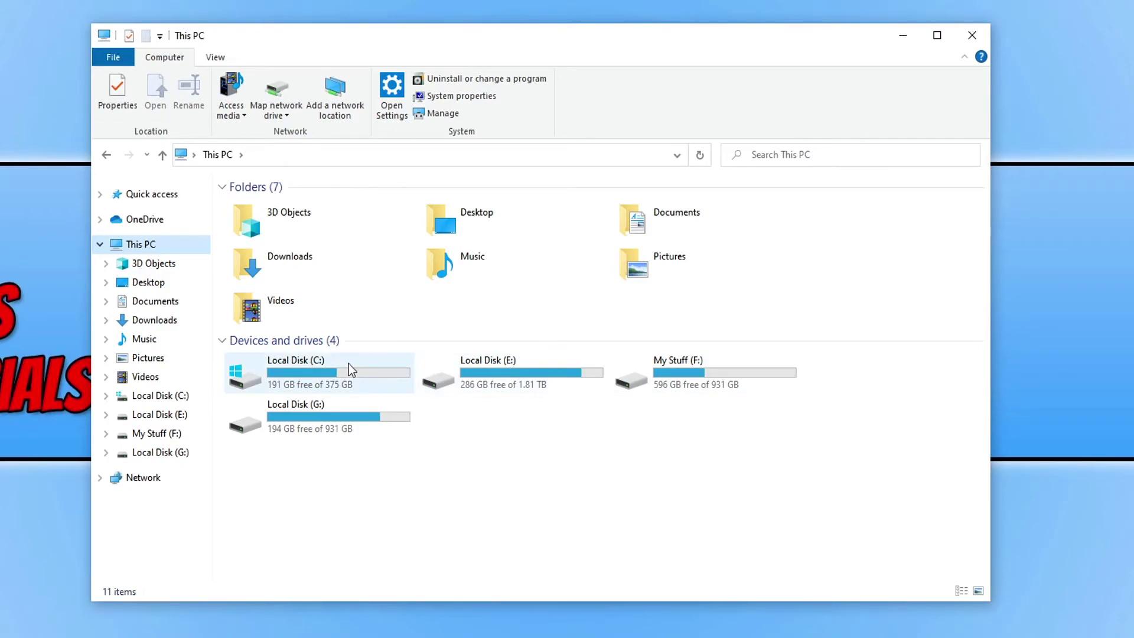
pyautogui.click(367, 382)
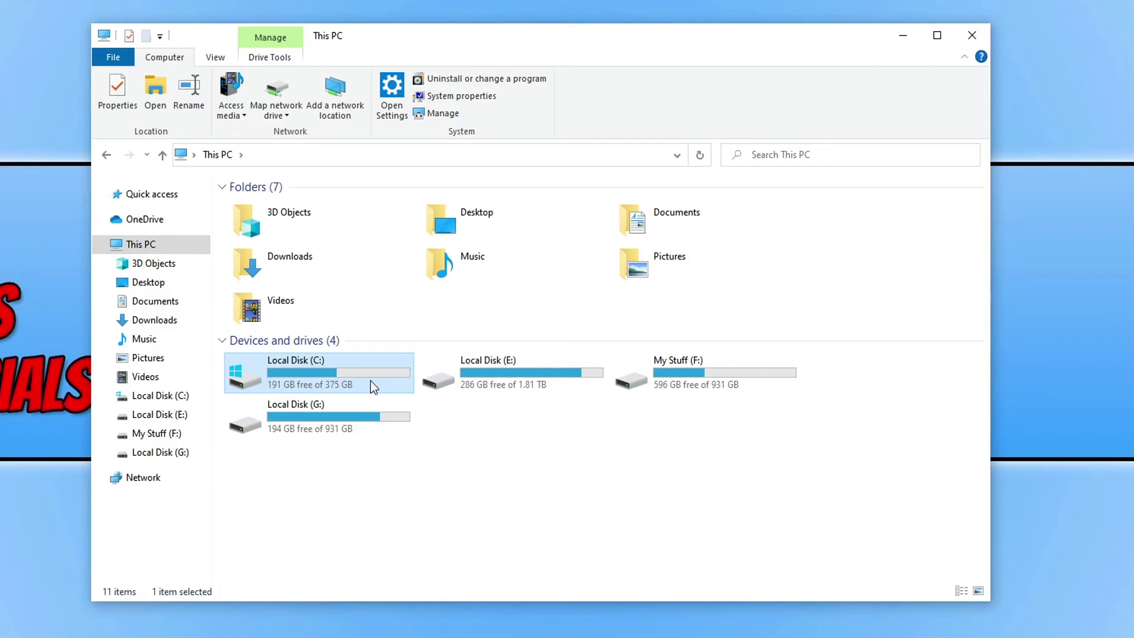